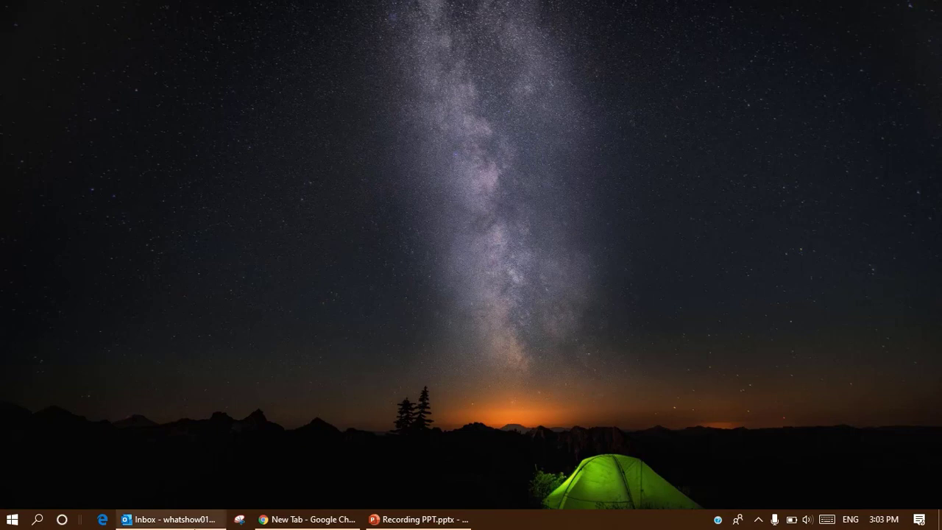
Switch to Outlook and open a new blank email in a maximized window
mouse_move(193, 524)
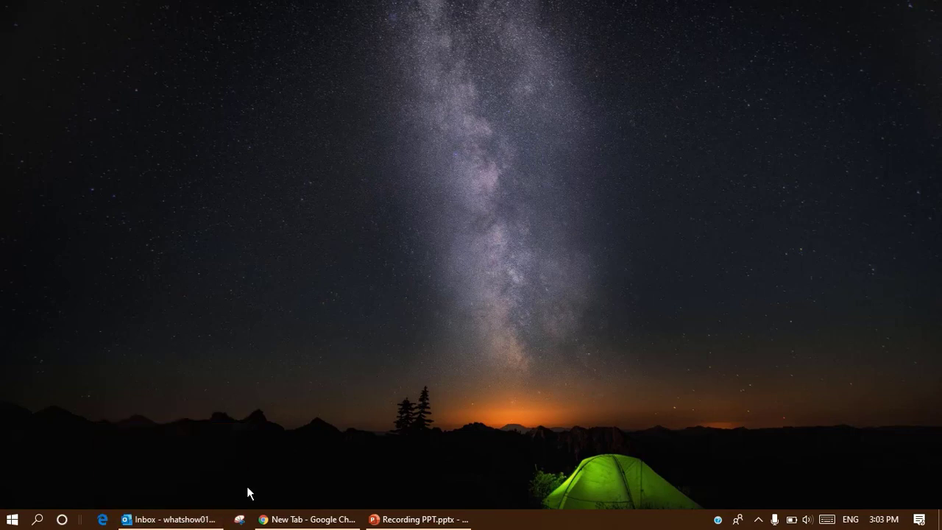
click(182, 524)
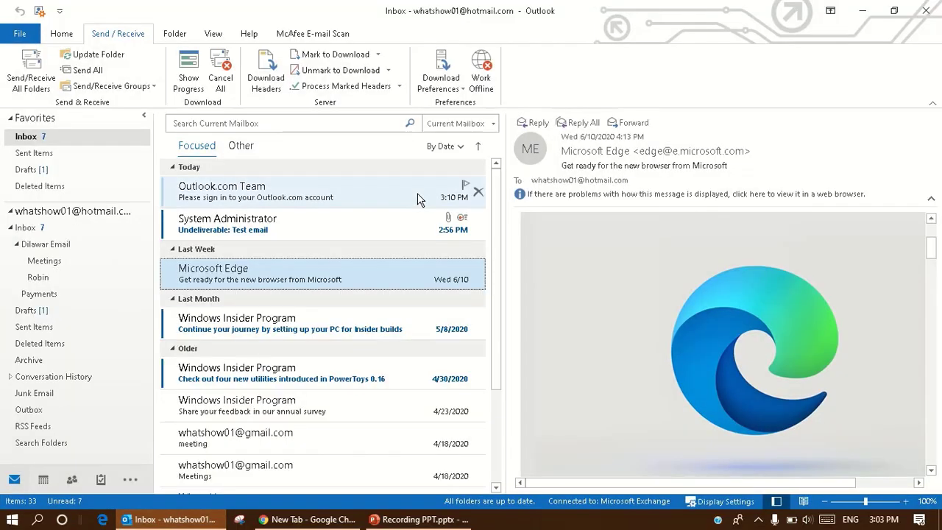
click(62, 34)
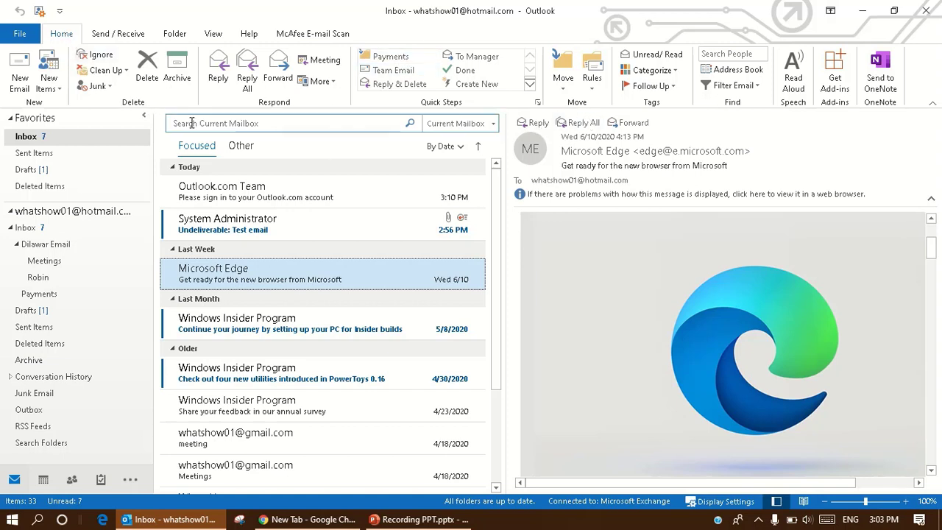
click(18, 66)
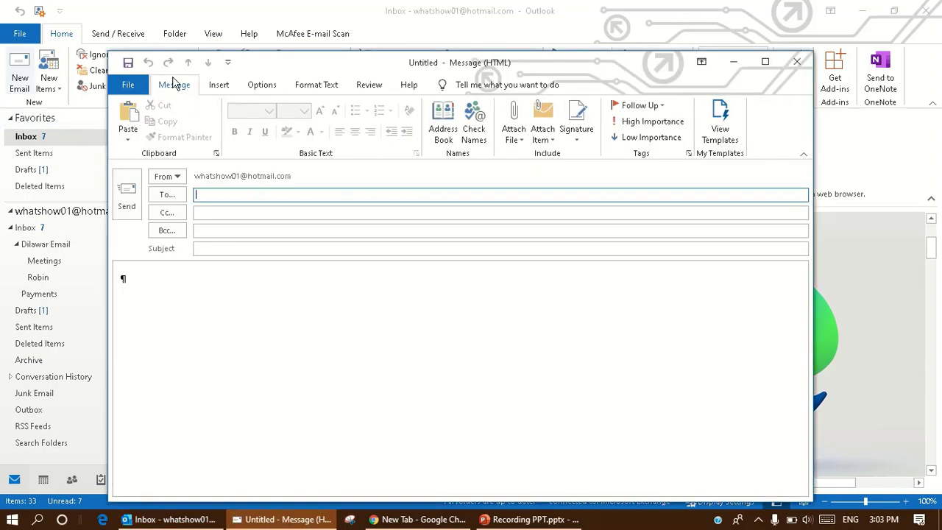
click(764, 64)
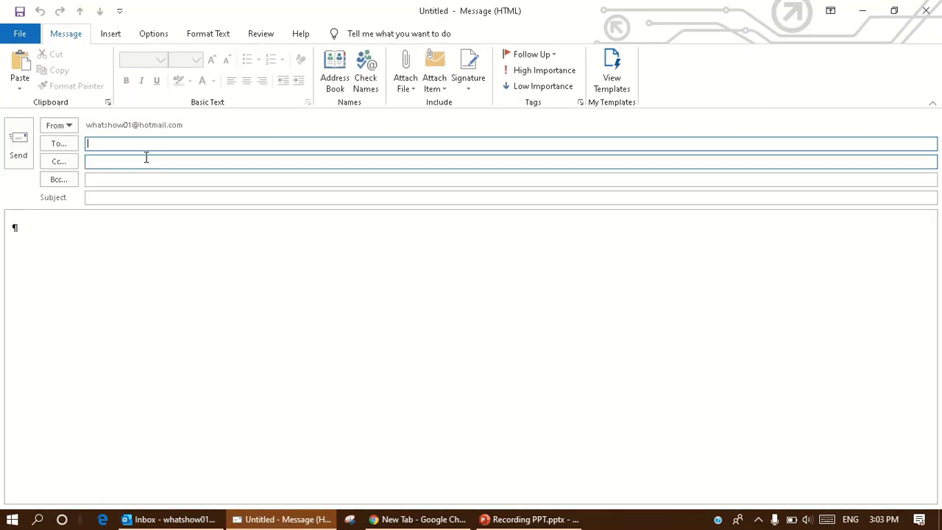
Fill in the recipient's Gmail address and set the Gmail account as the sender of the message
text(whal)
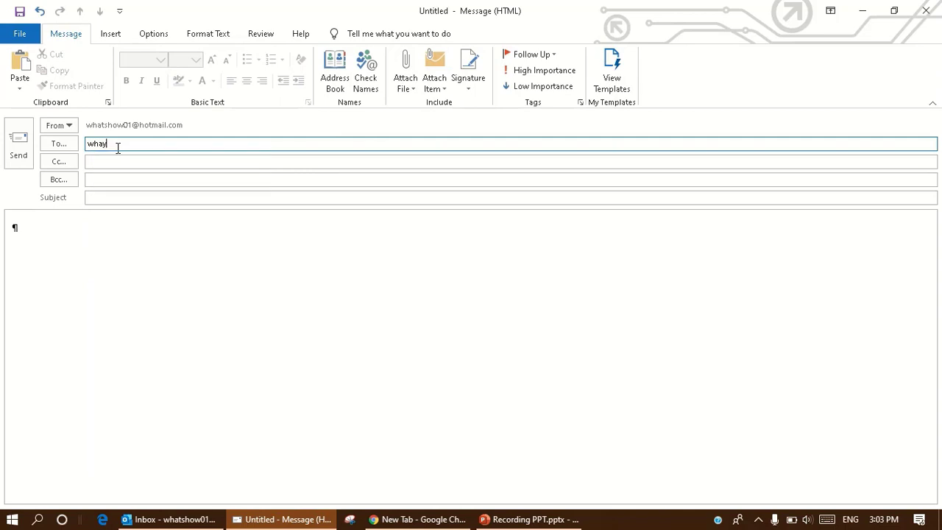
key(BackSpace)
click(152, 178)
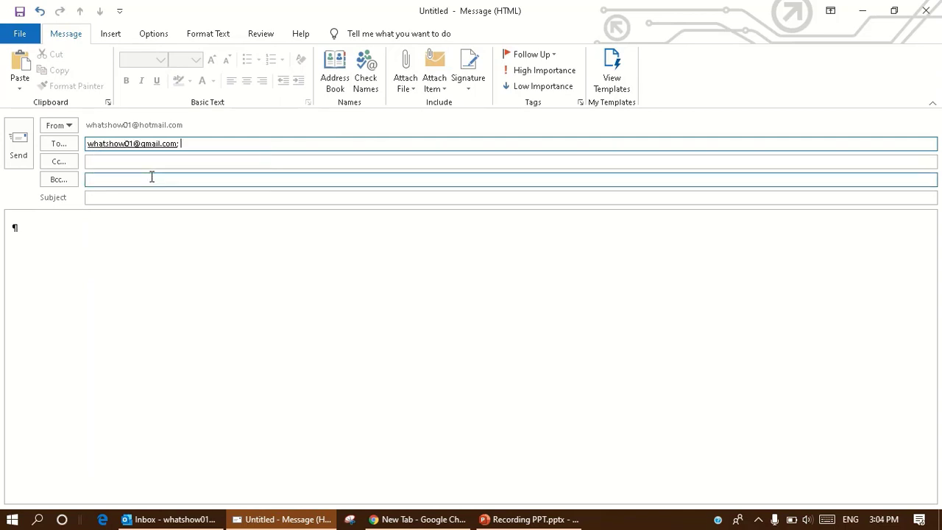
click(69, 130)
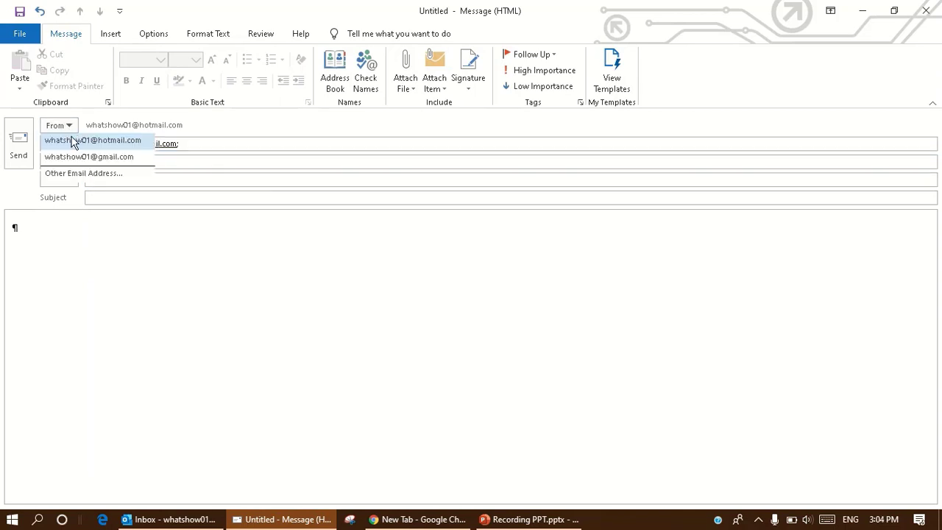
click(86, 158)
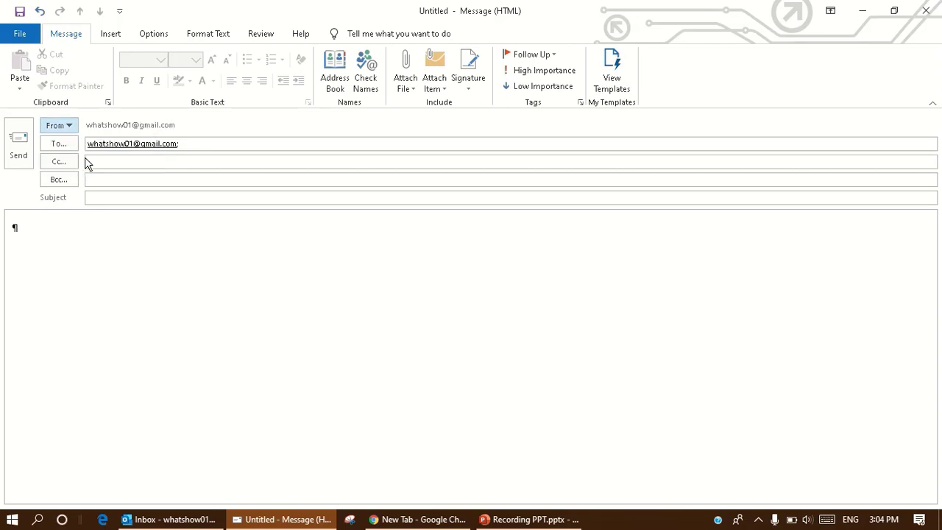
Give the email the subject "Delay delivery check" and write the body "Regards," followed by "Whats how" on the next line
click(104, 196)
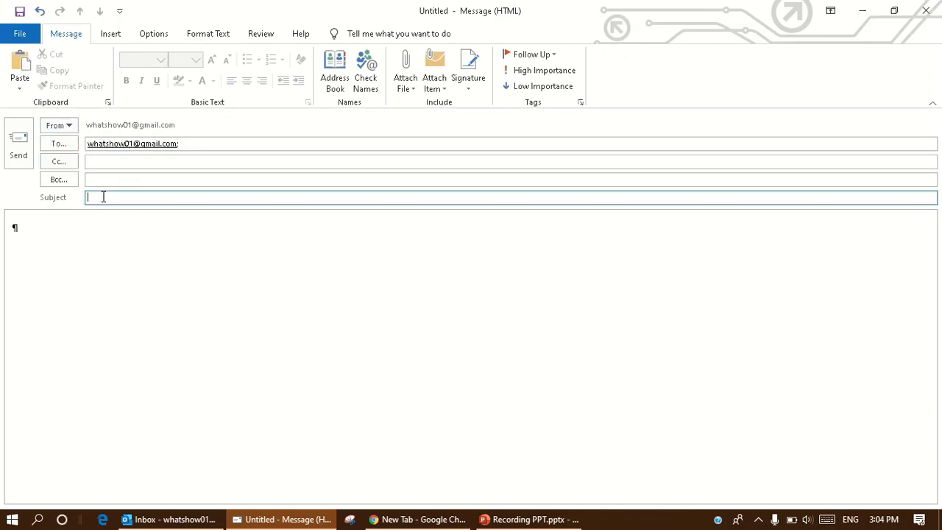
text(Dealy delivery check)
right_click(94, 200)
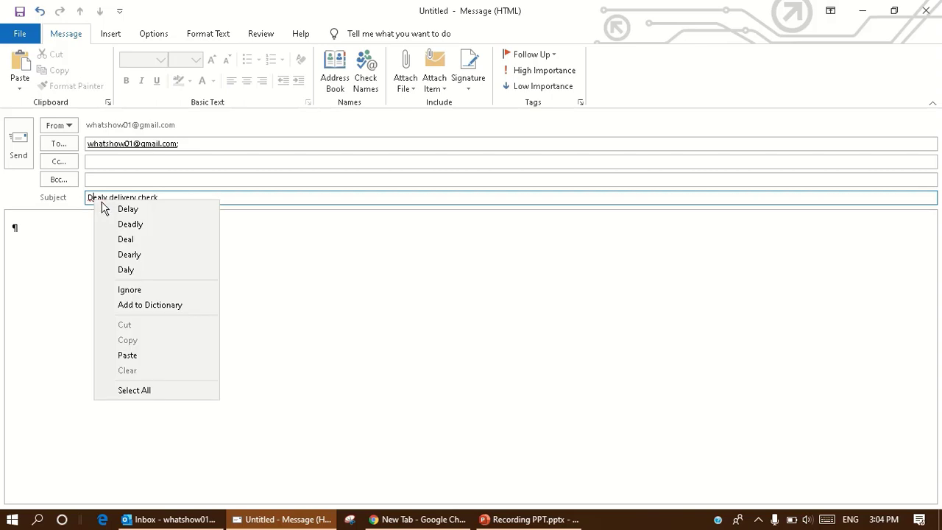
click(132, 211)
click(23, 227)
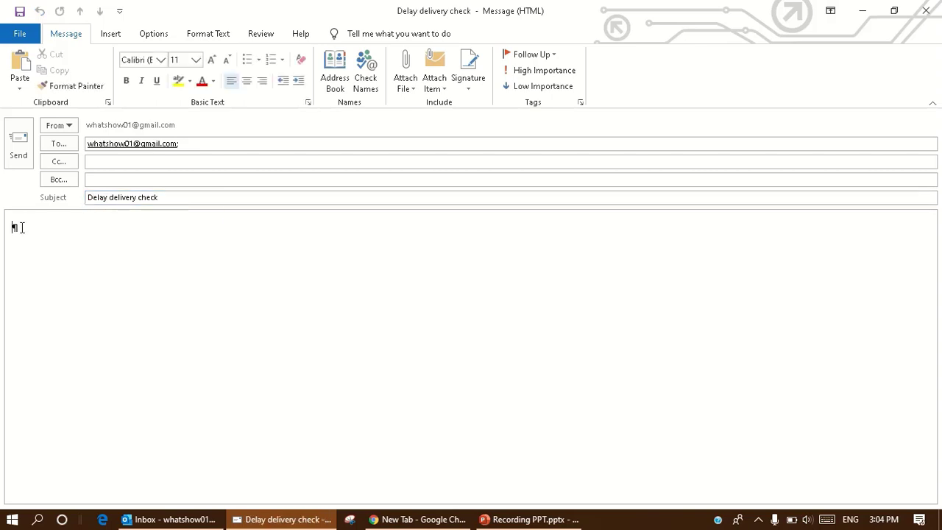
text(Regards,)
key(Return)
text(Vhats how)
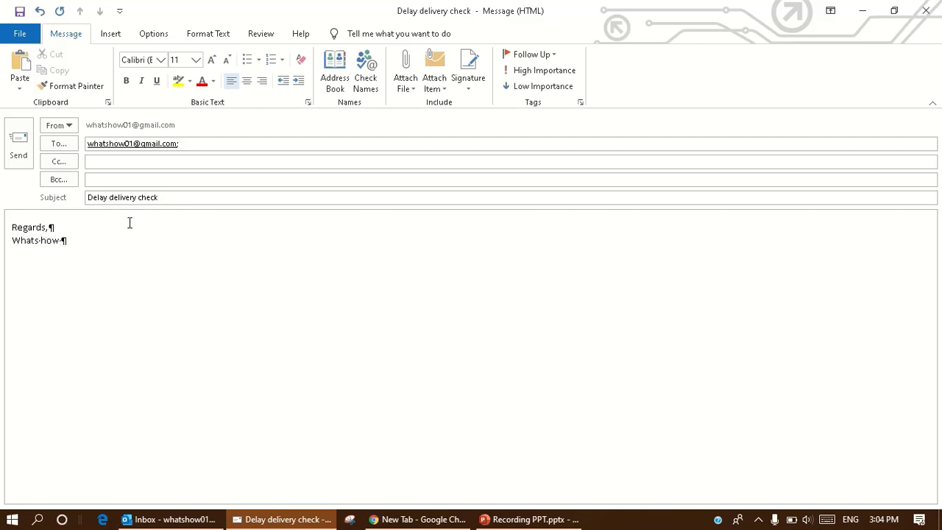
Delay the message's delivery until 6/14/2020 at 3:05 PM and have replies sent to the sender's address
click(112, 34)
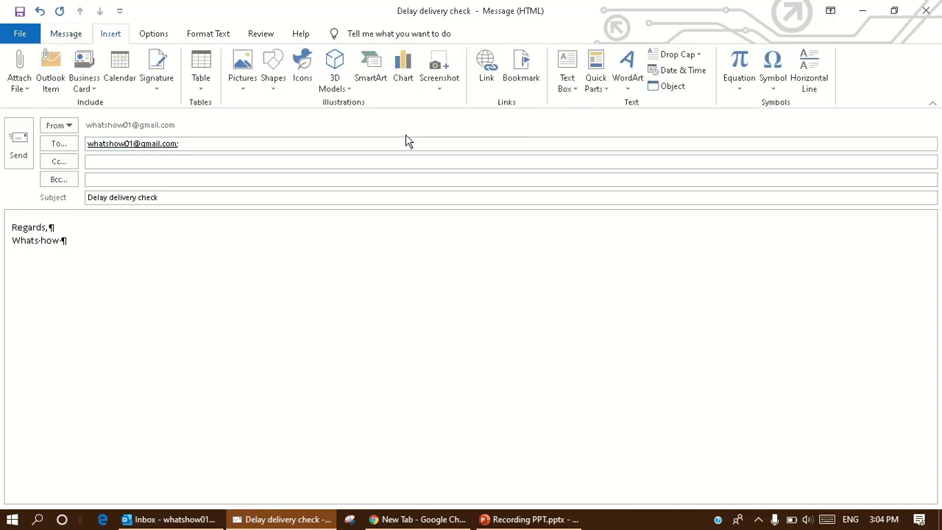
click(152, 36)
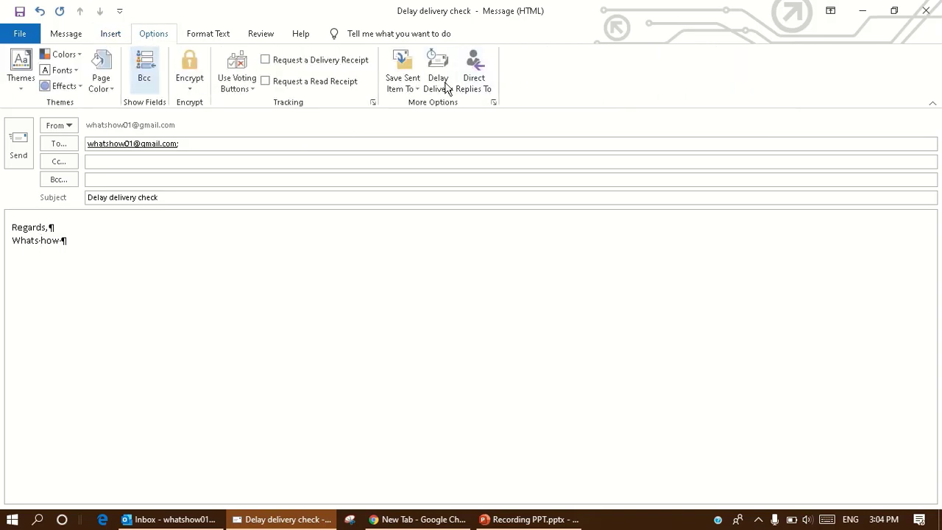
click(440, 82)
drag(450, 109, 407, 109)
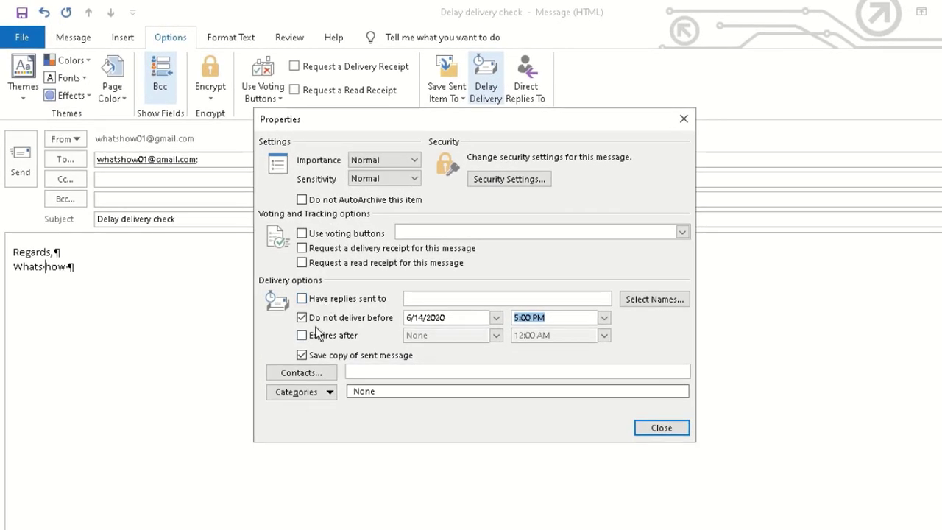
click(424, 317)
drag(471, 315, 391, 316)
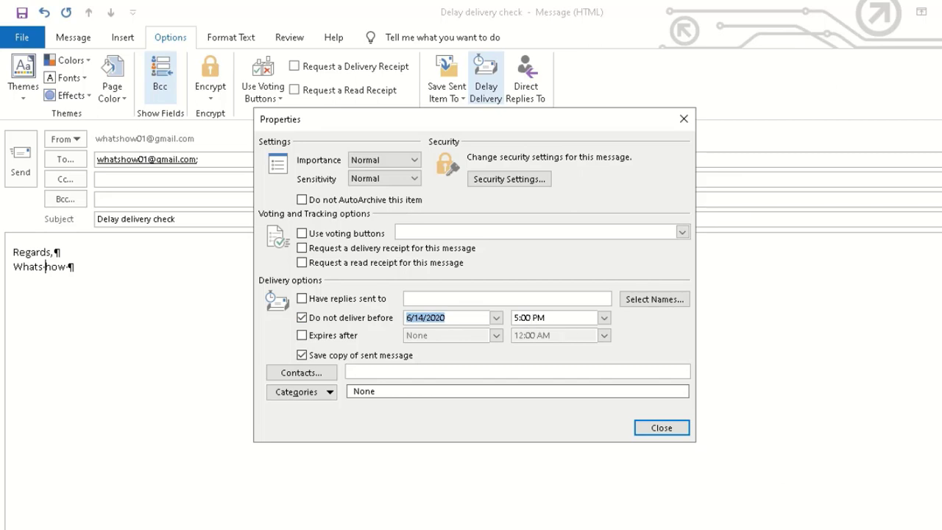
click(520, 317)
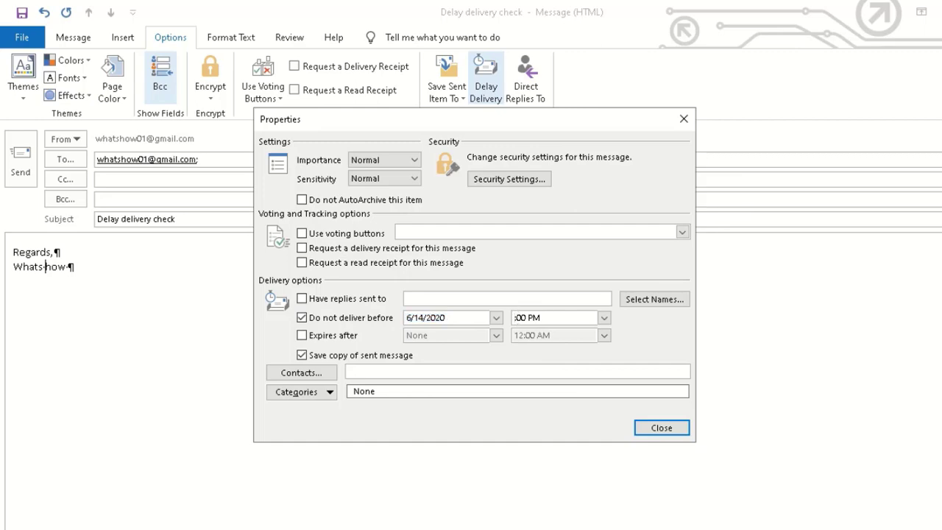
text(3)
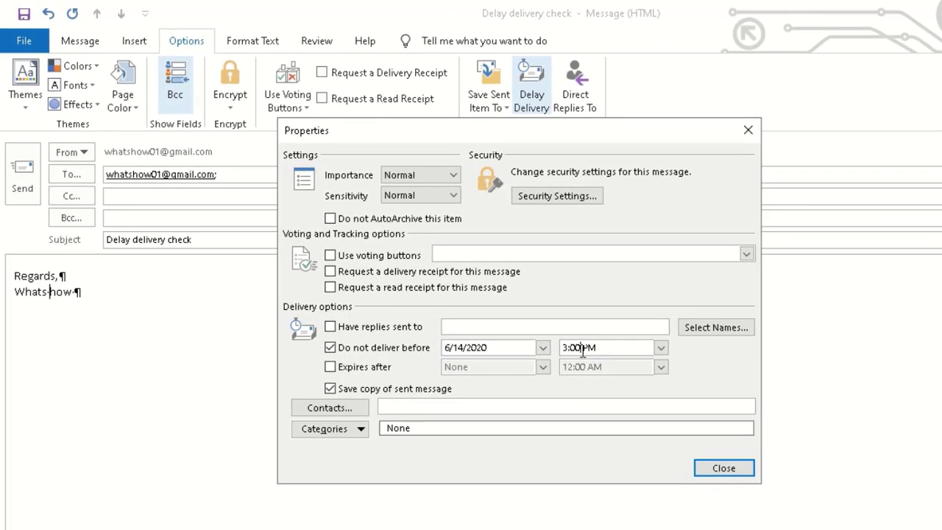
key(BackSpace)
key(BackSpace)
text(05)
click(379, 329)
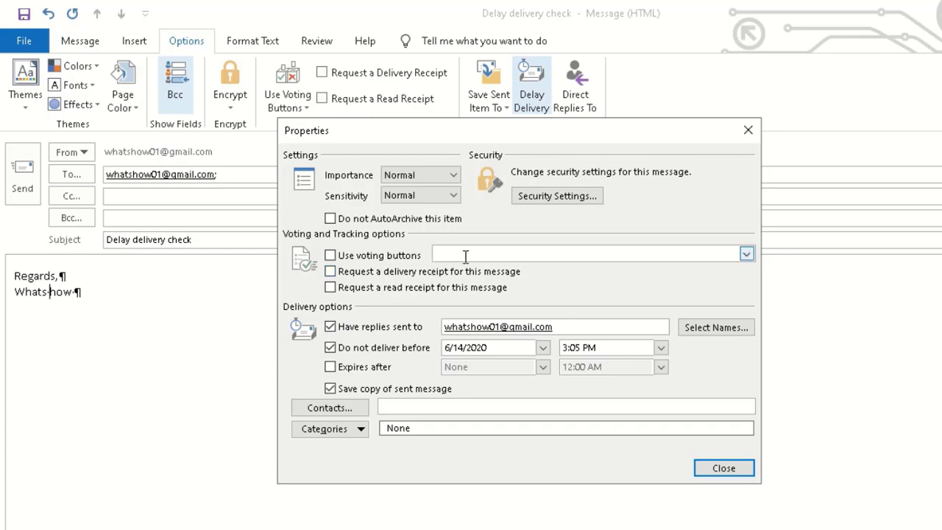
Try an expiry date of 6/15/2020 for the message and turn the expiry off again
click(379, 368)
click(463, 367)
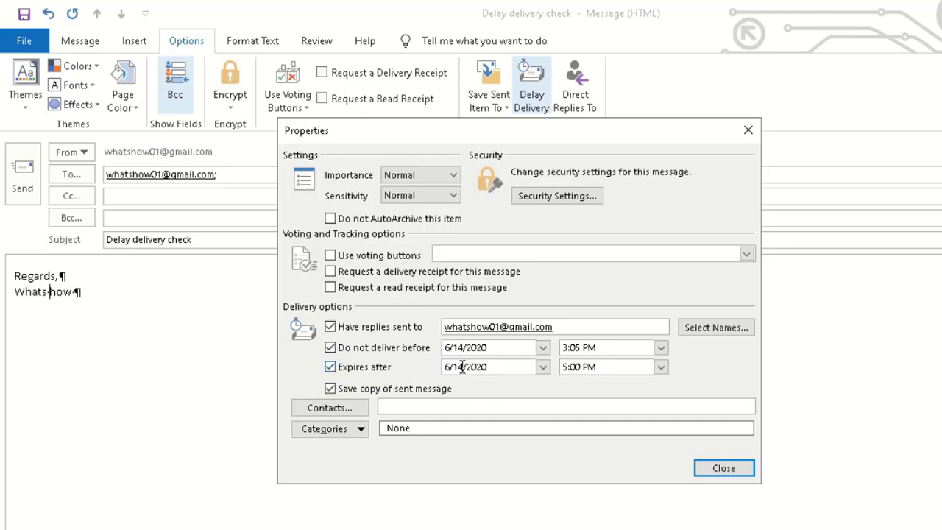
key(BackSpace)
text(5)
click(361, 368)
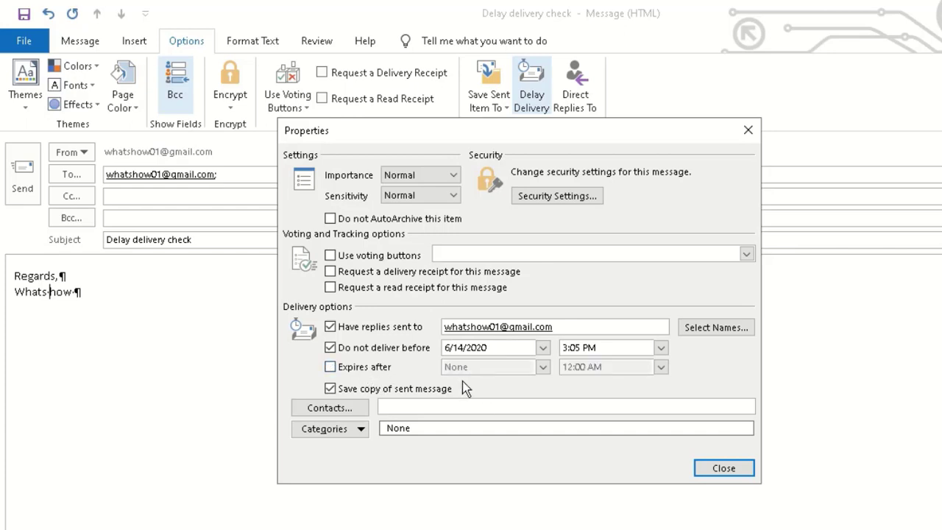
Set the earliest delivery time of the message to 3:06 PM and close its properties
click(335, 392)
click(582, 348)
key(BackSpace)
text(6)
click(724, 469)
Change the message's earliest delivery time to 3:07 PM and send the message
click(152, 194)
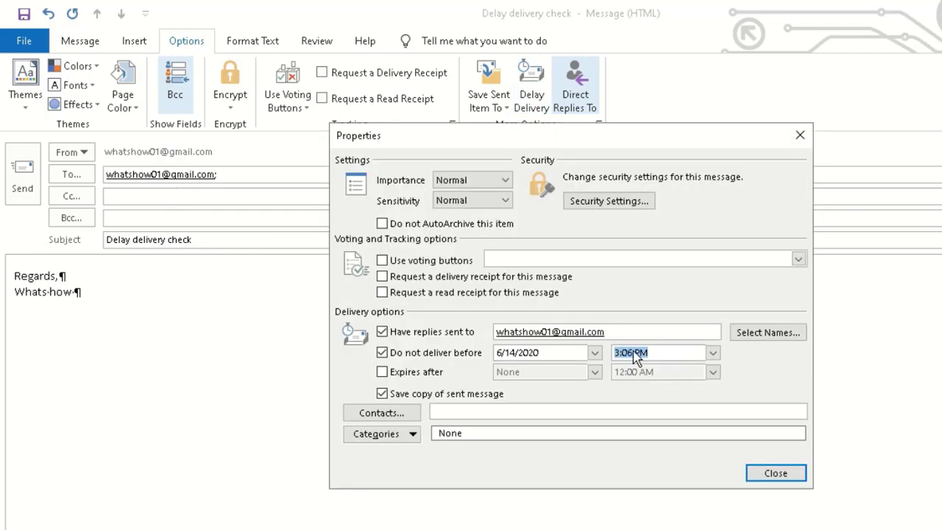
click(634, 356)
key(BackSpace)
text(7)
click(784, 477)
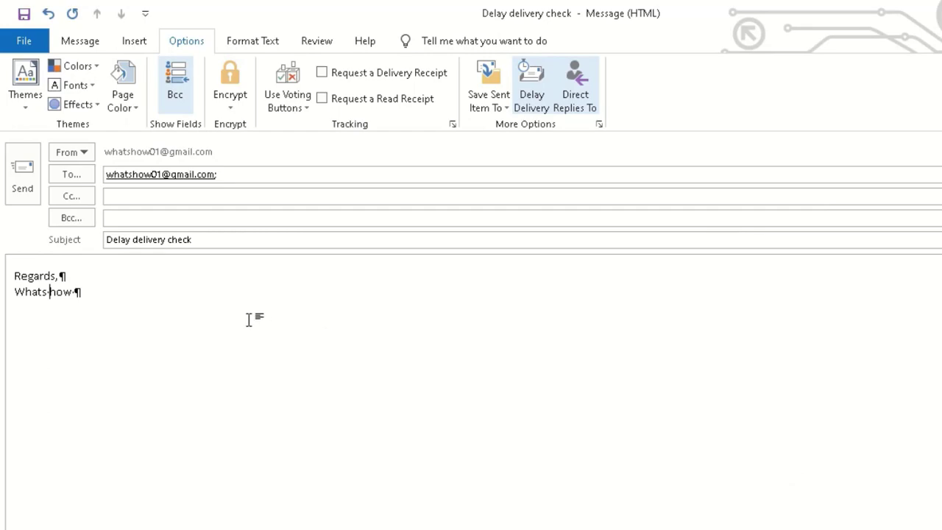
click(28, 190)
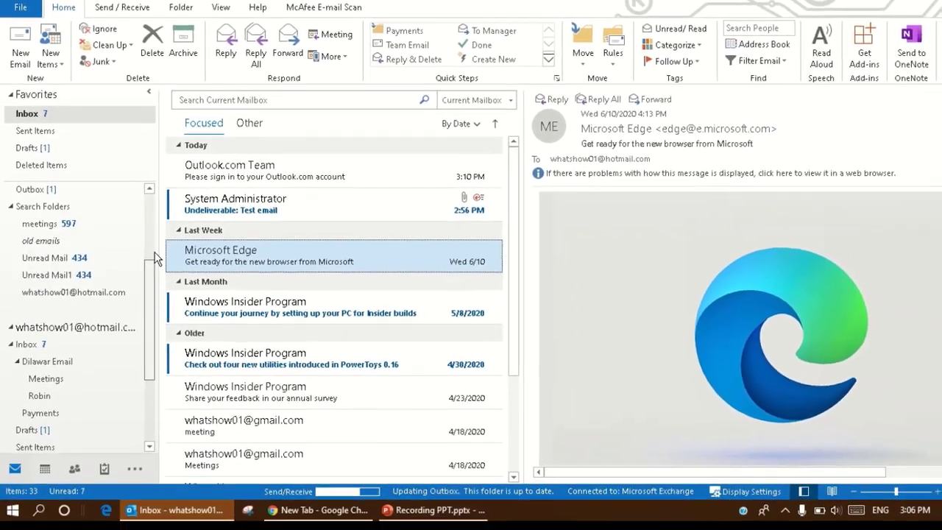
Check the Gmail account's Outbox and the inboxes for the delayed message
drag(181, 336, 177, 282)
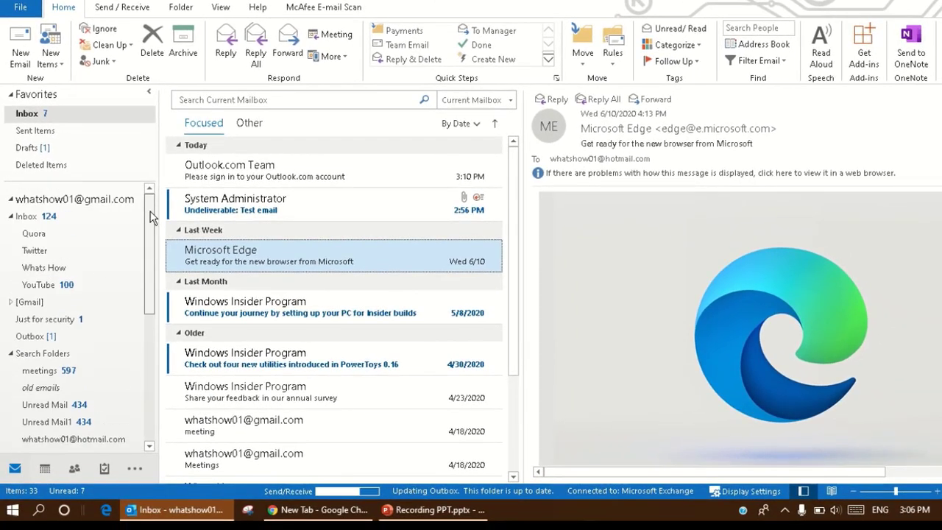
click(41, 336)
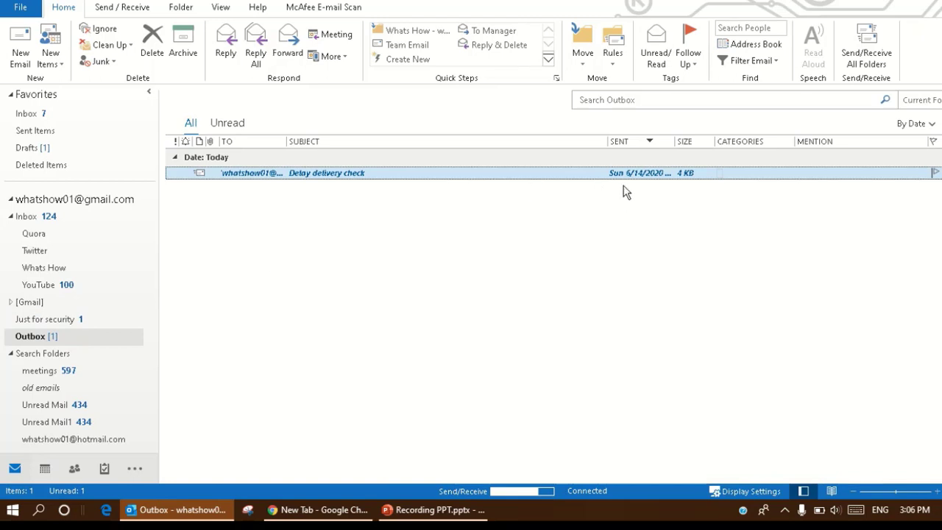
mouse_move(913, 518)
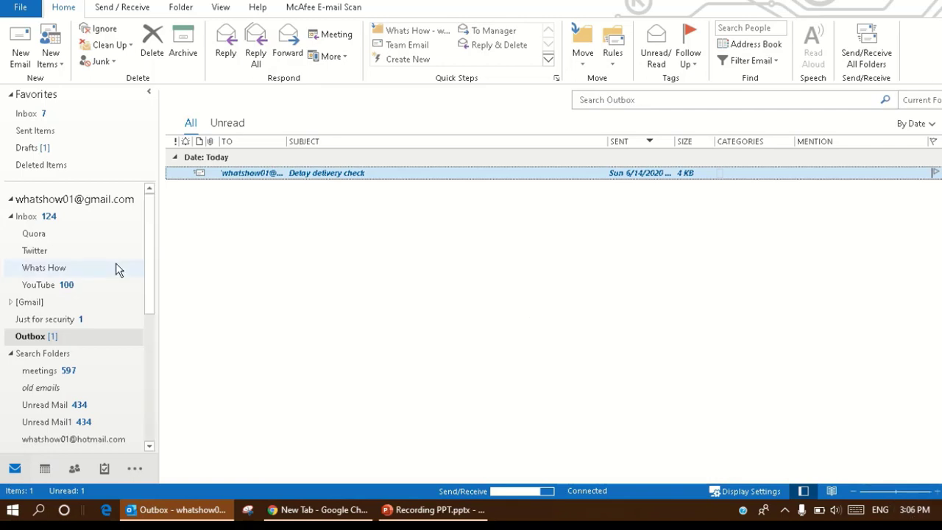
click(50, 115)
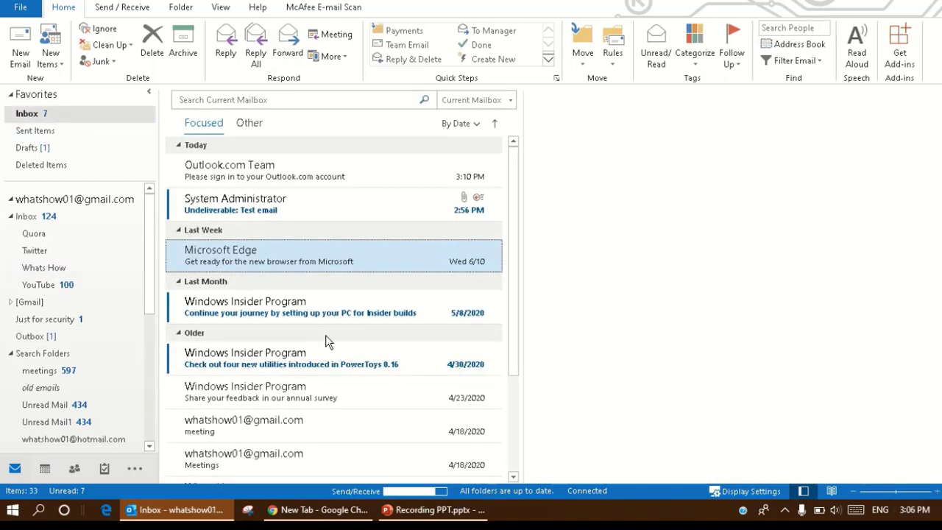
click(26, 215)
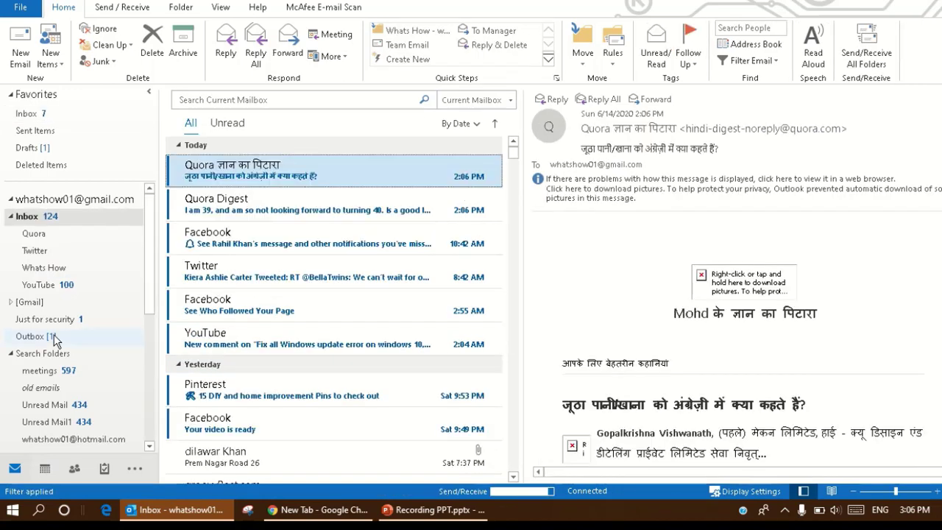
click(48, 336)
mouse_move(913, 520)
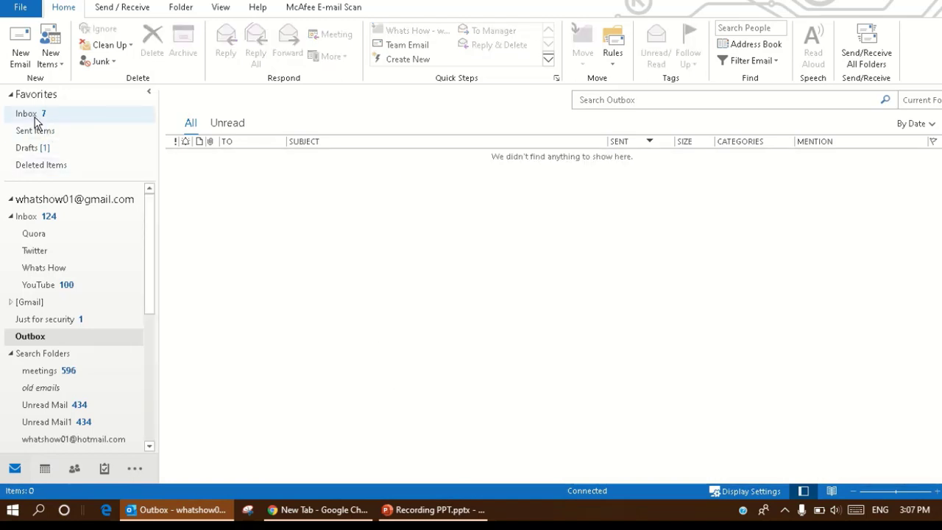
Send and receive all folders for new mail and open the "Delay delivery check" message in the Whats How folder
click(111, 113)
click(55, 214)
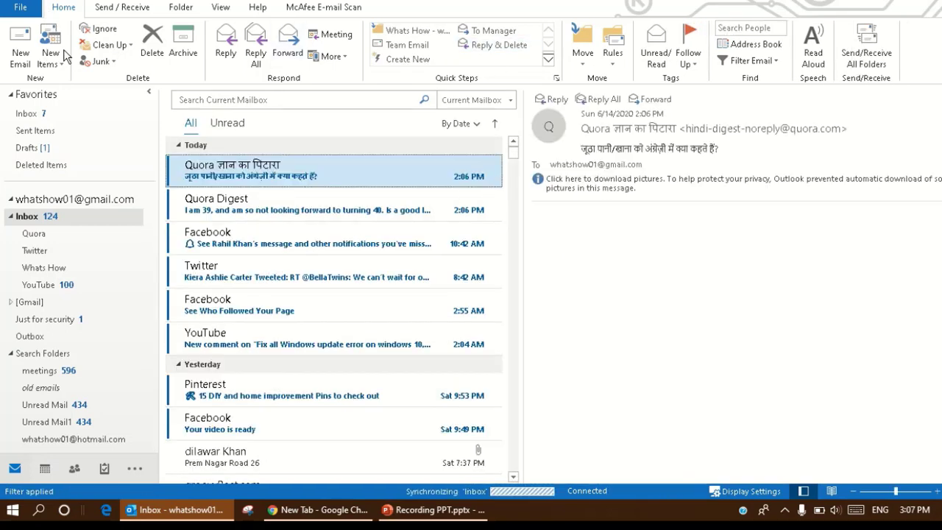
click(122, 8)
click(32, 50)
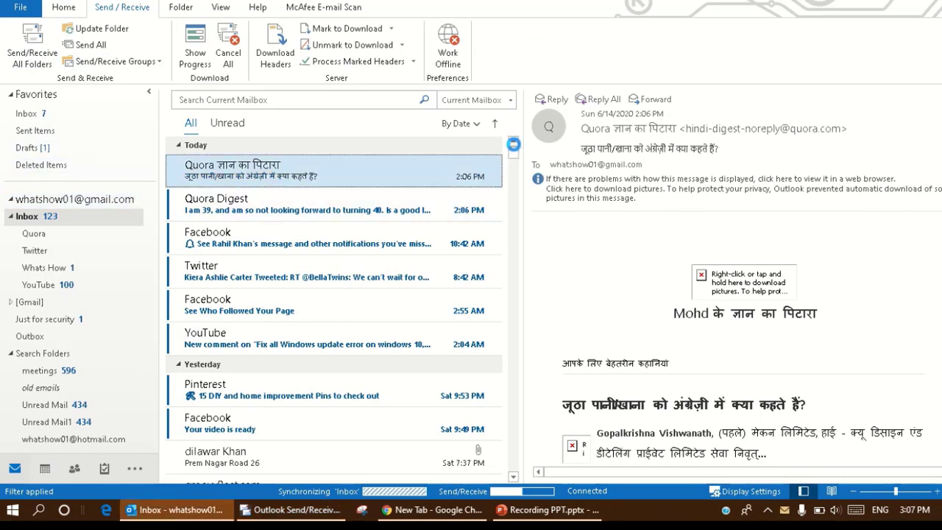
click(44, 267)
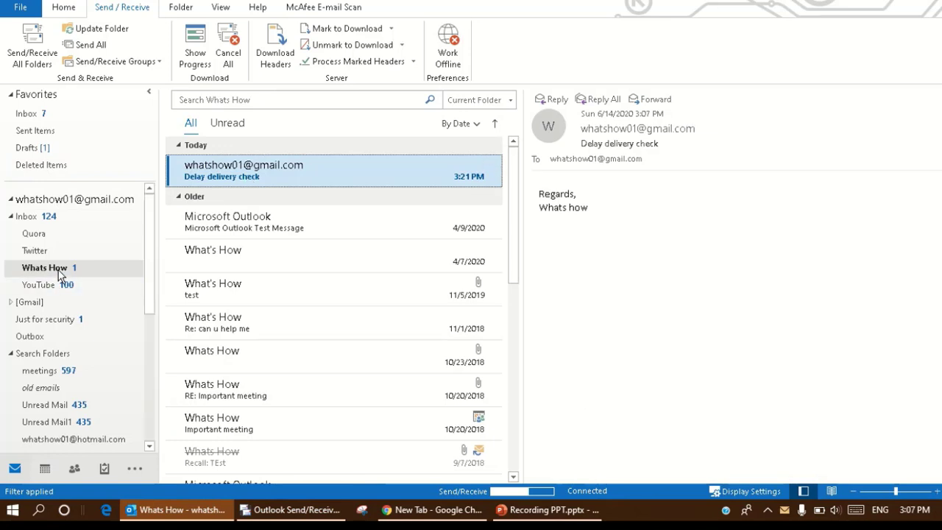
double_click(269, 167)
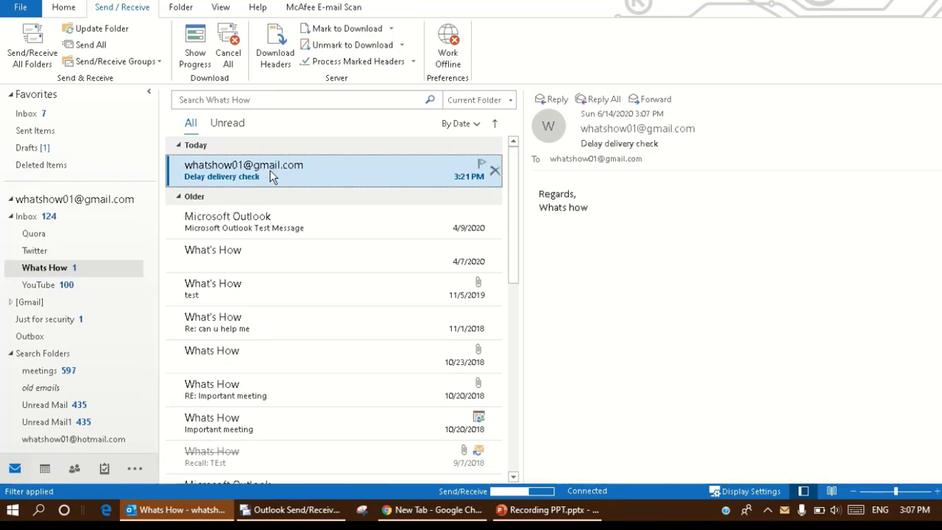